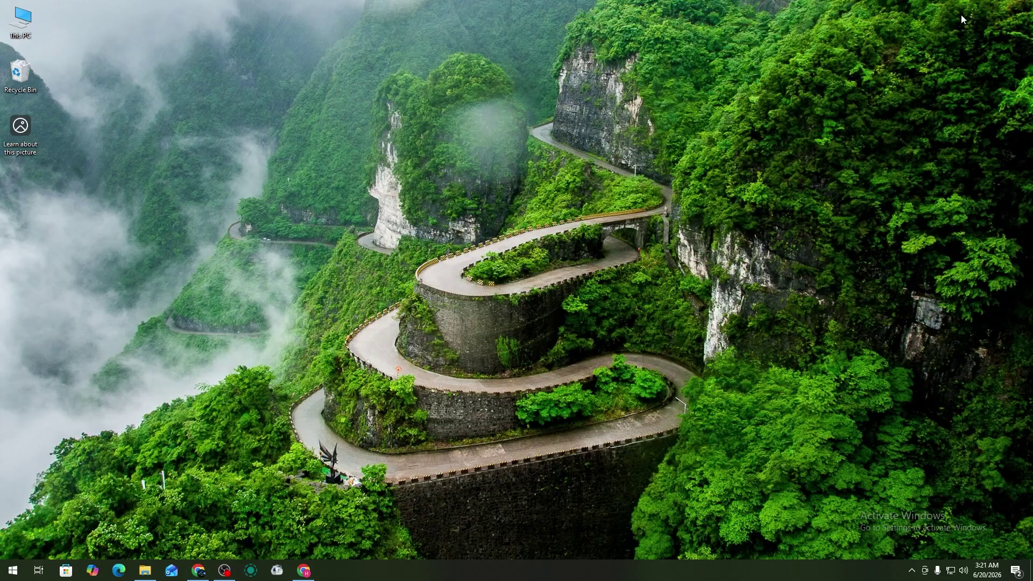
Search the web for avro, download the Avro Keyboard 5.6.0 installer from the OmicronLab download page, and close the browser
left_click(303, 570)
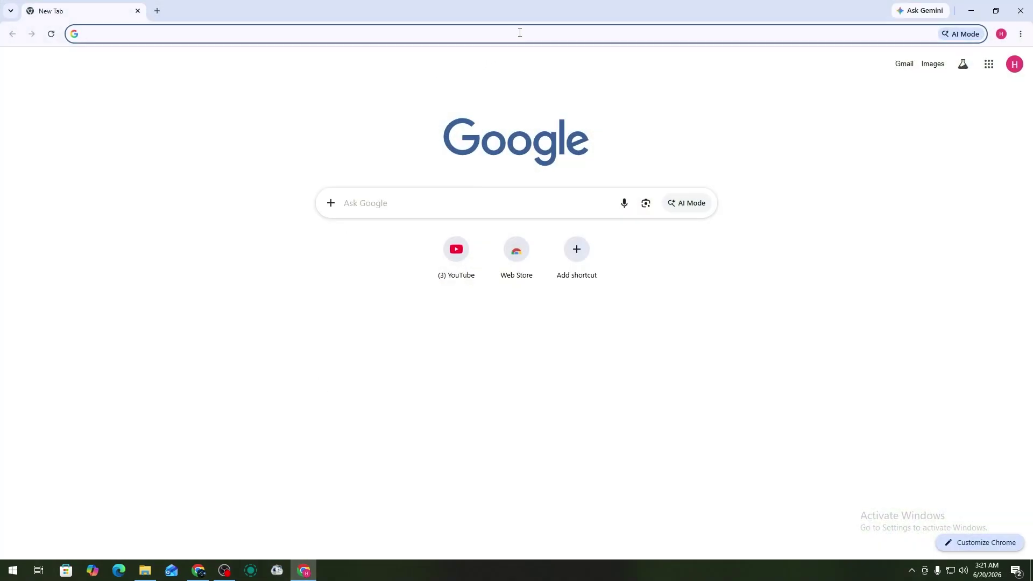
type("avro")
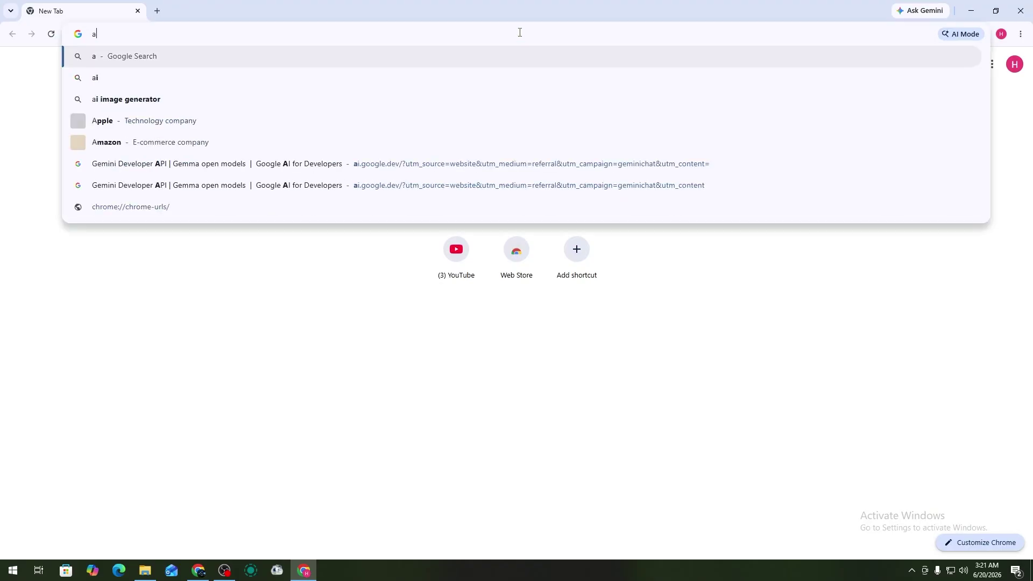
key("Return")
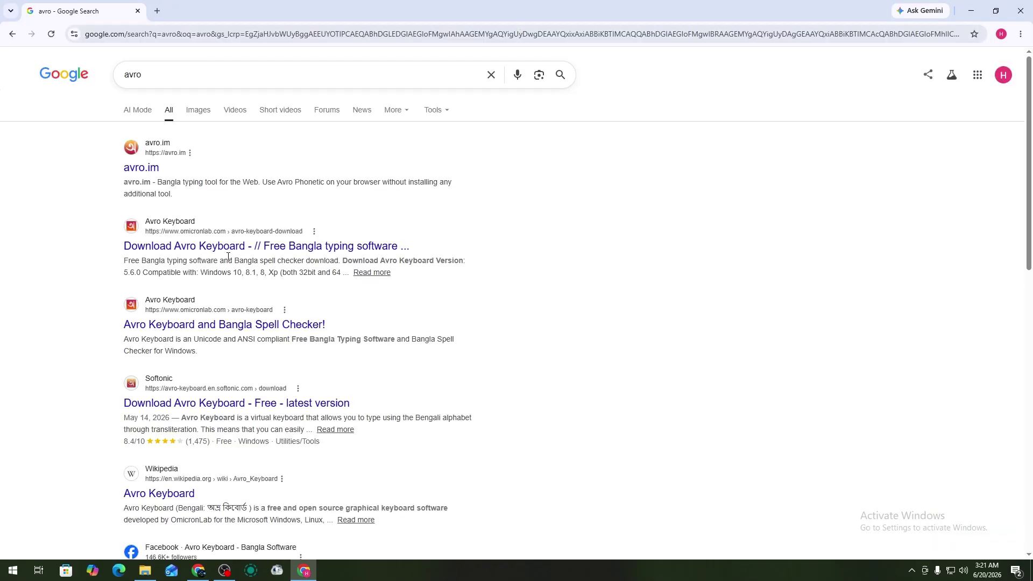
left_click(179, 246)
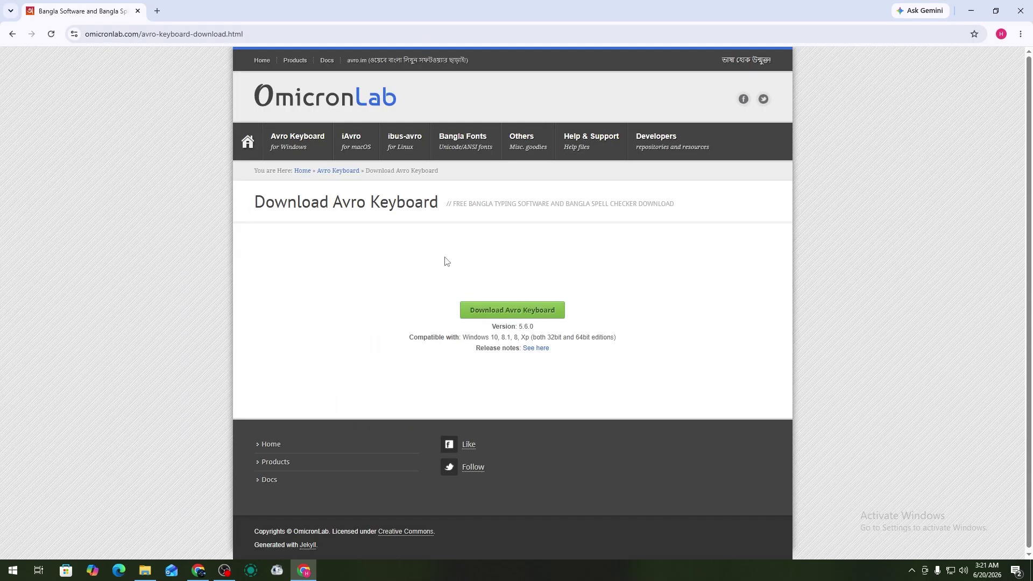
left_click(546, 314)
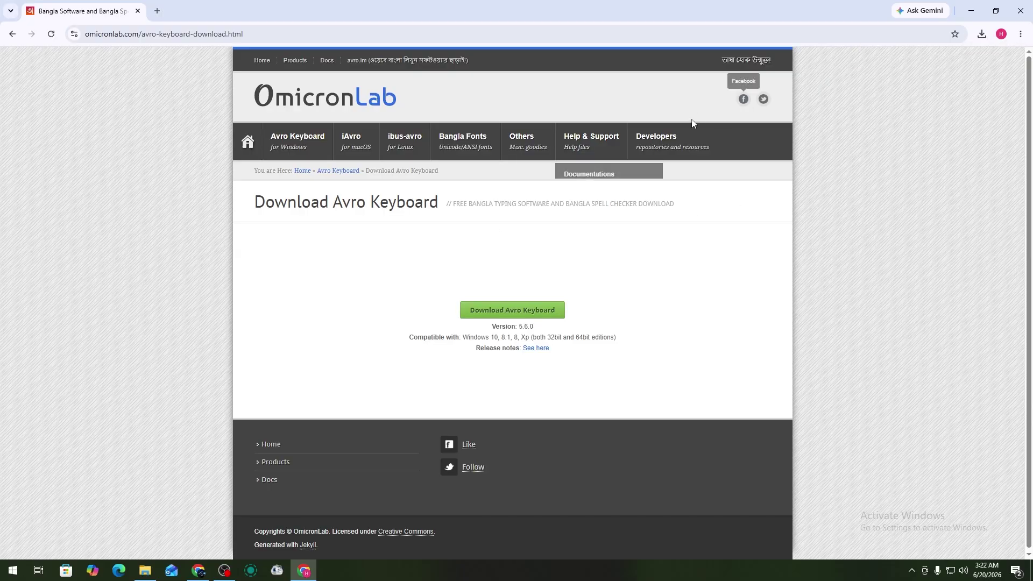
left_click(1012, 14)
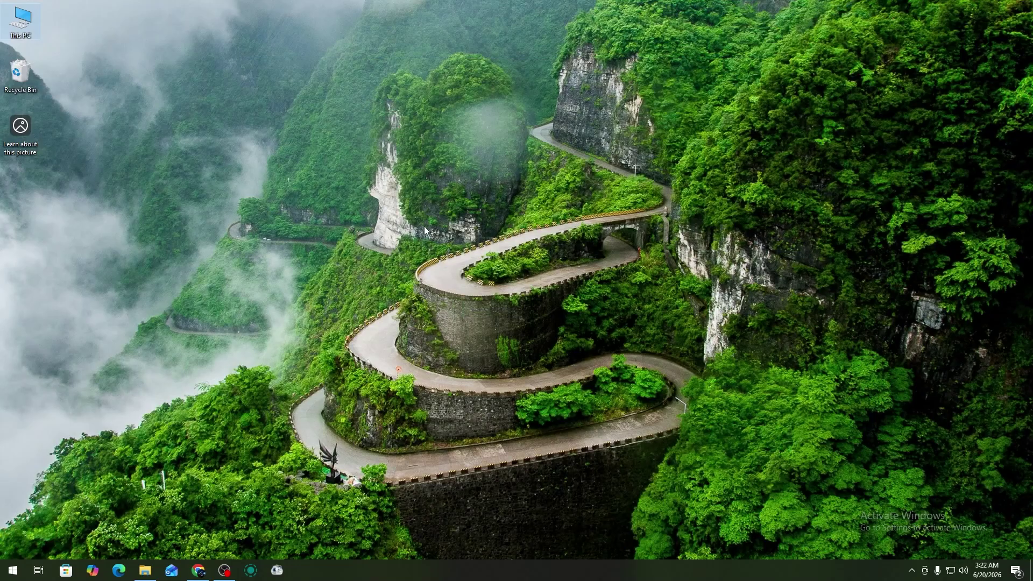
Run the setup_avrokeyboard_5.6.0 installer from the Downloads folder
double_click(15, 23)
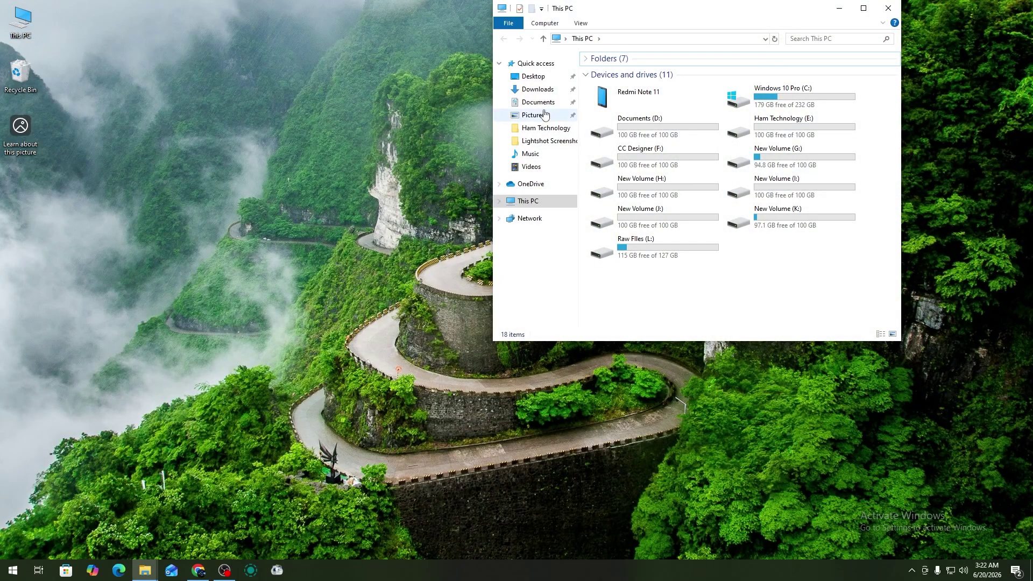
left_click(552, 94)
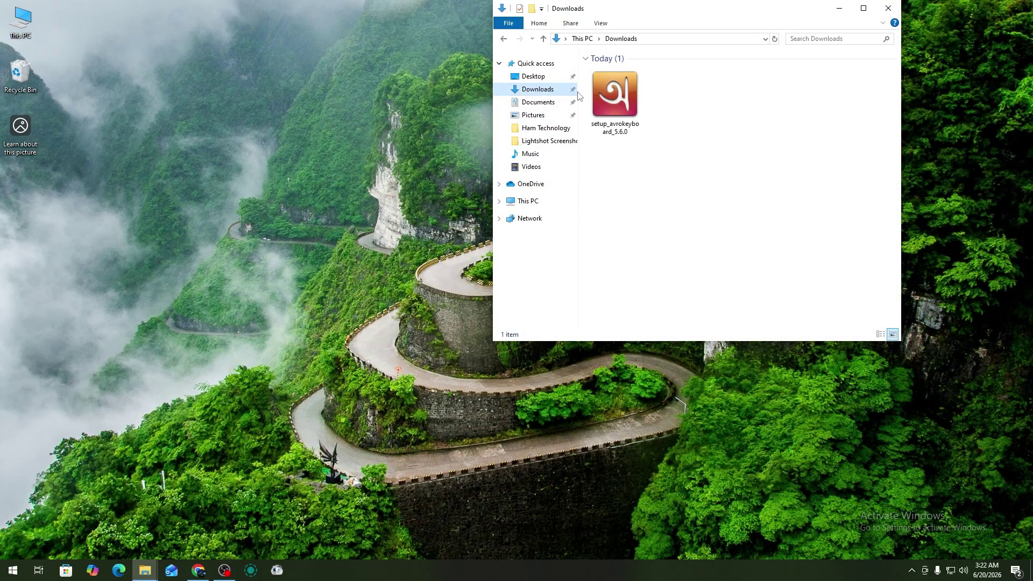
double_click(631, 104)
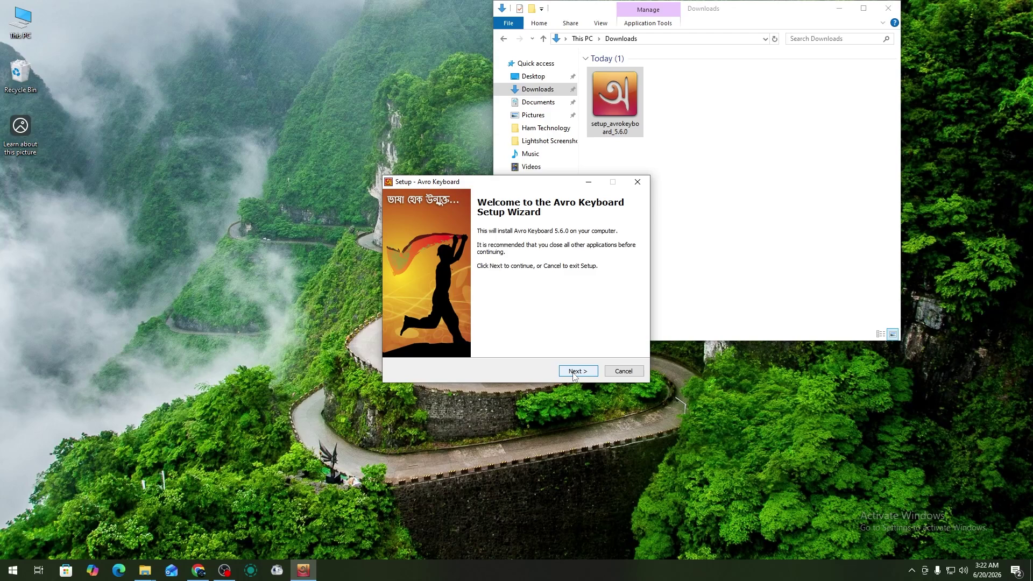
Install Avro Keyboard, accepting the license agreement and keeping the default setup options, and close the Downloads window
left_click(573, 374)
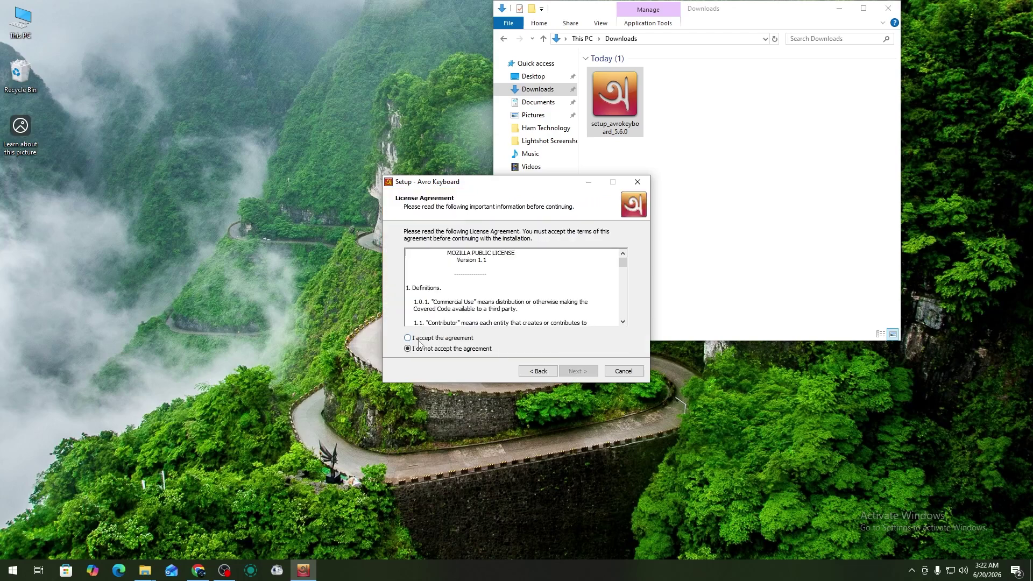
left_click(421, 339)
left_click(578, 372)
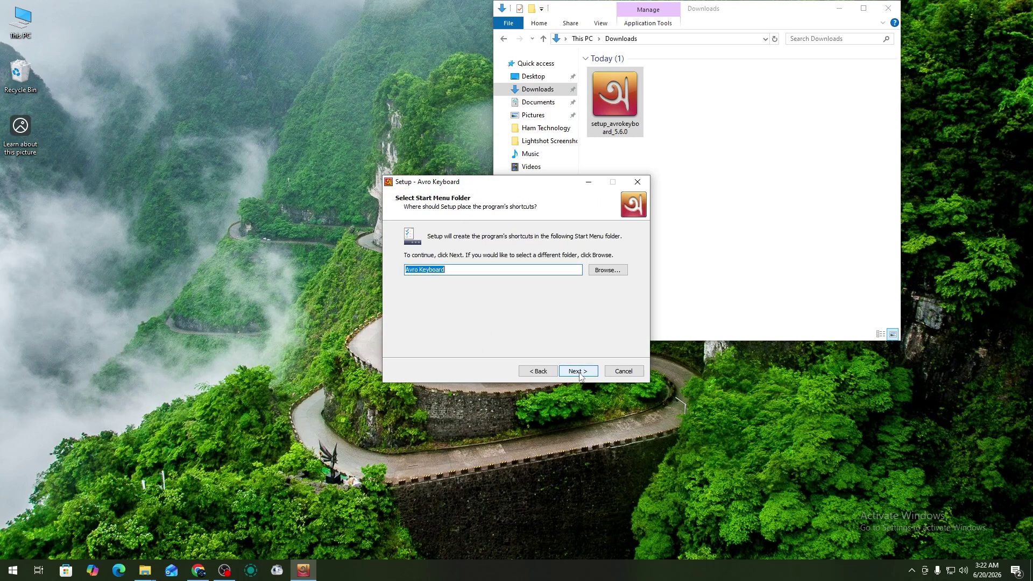
left_click(578, 372)
left_click(578, 372)
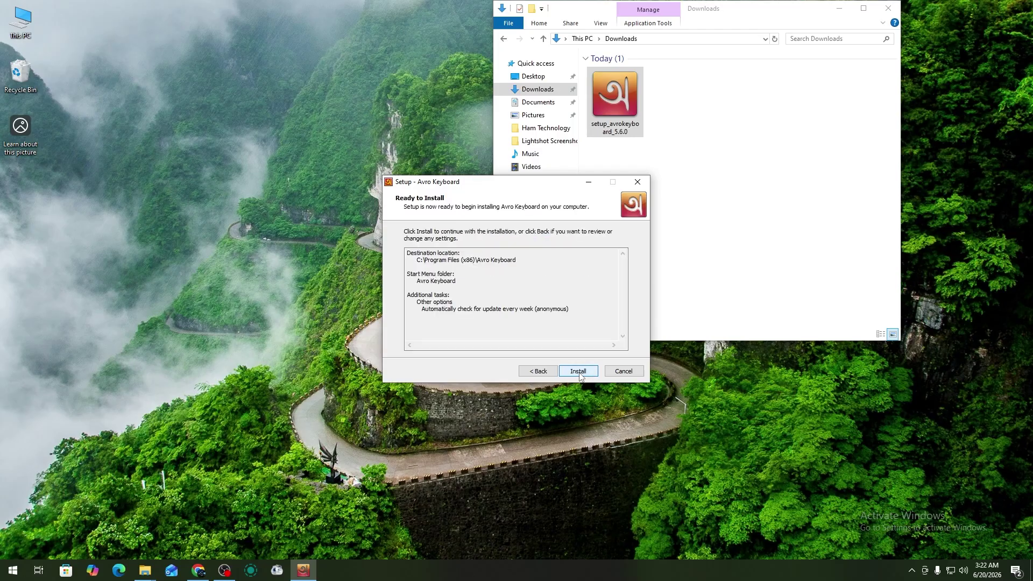
left_click(578, 372)
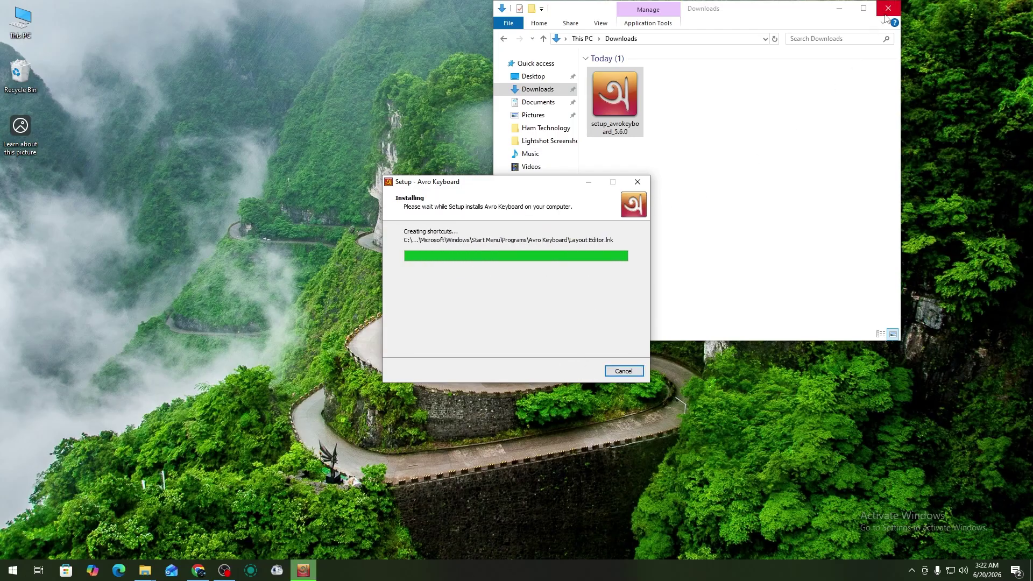
left_click(887, 8)
left_click(592, 371)
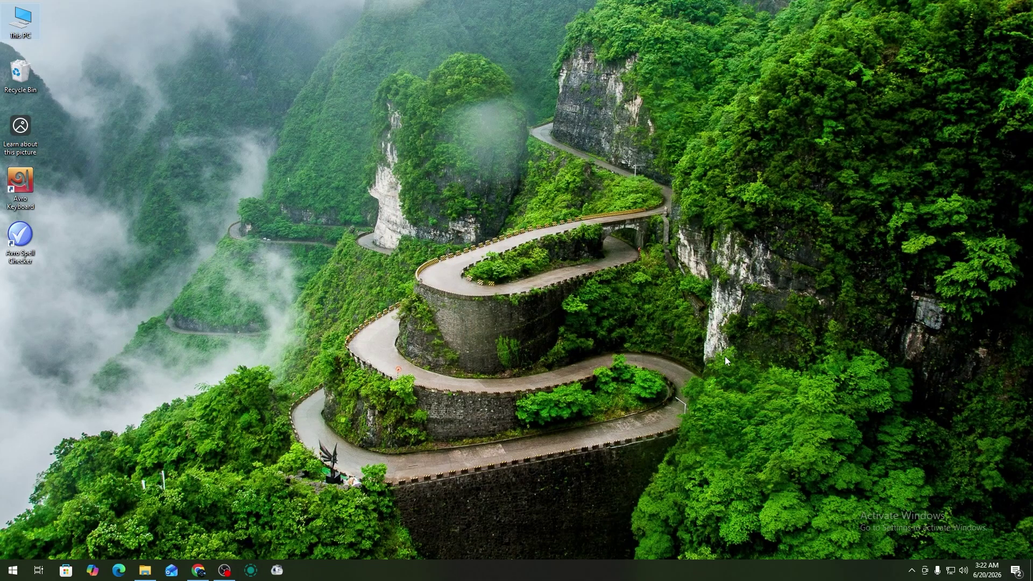
Delete the Avro Keyboard and Avro Spell Checker shortcuts from the desktop
left_click(22, 187)
left_click_drag(108, 171, 19, 251)
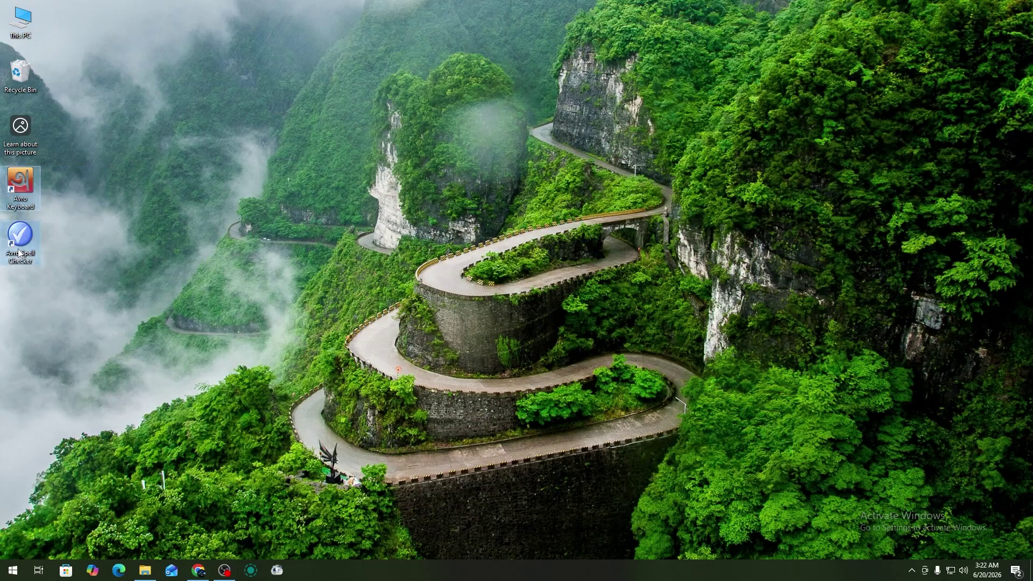
right_click(18, 251)
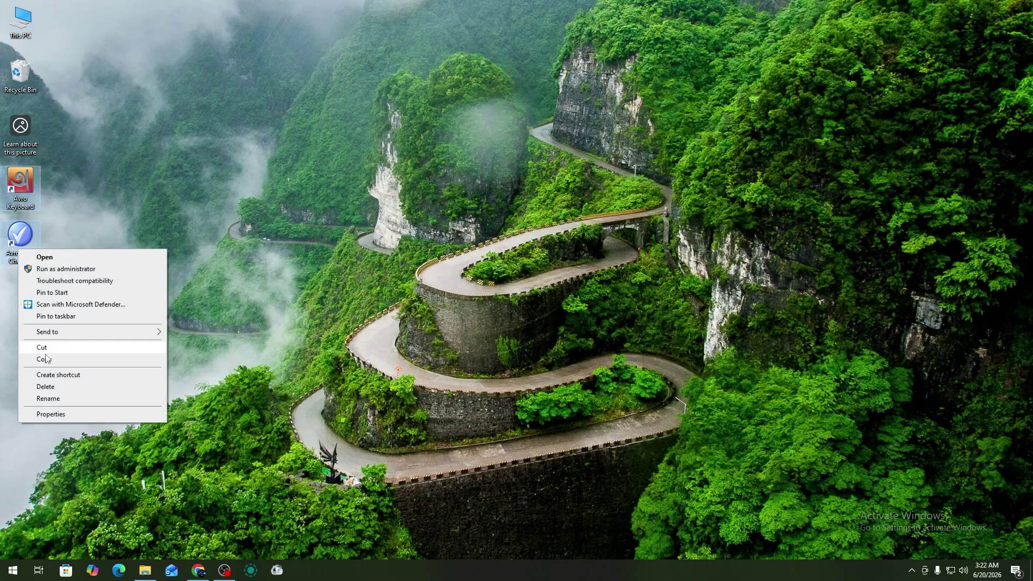
left_click(46, 386)
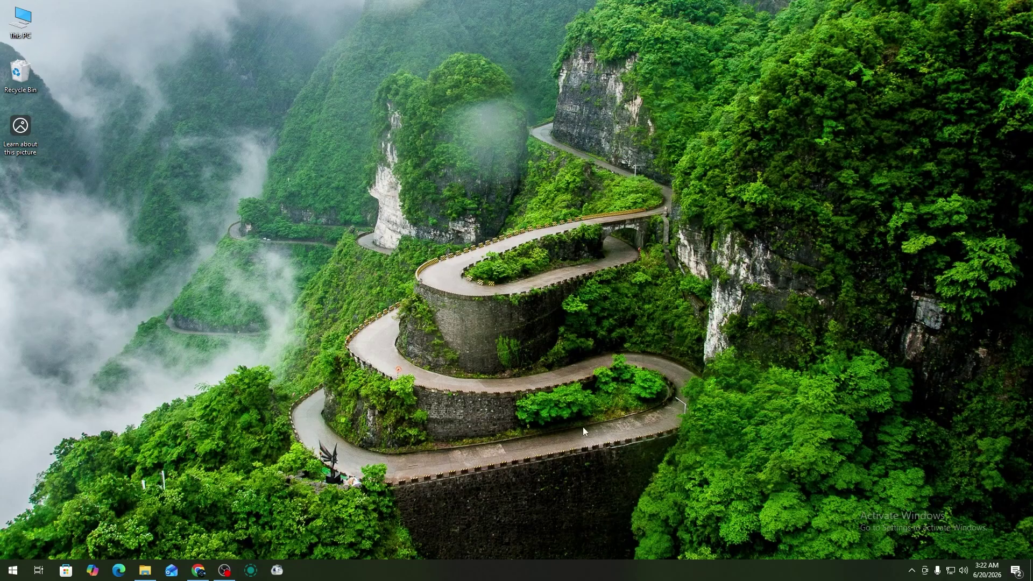
Check the hidden tray icons for Avro, search Windows for avro, and launch Avro Keyboard
left_click(911, 573)
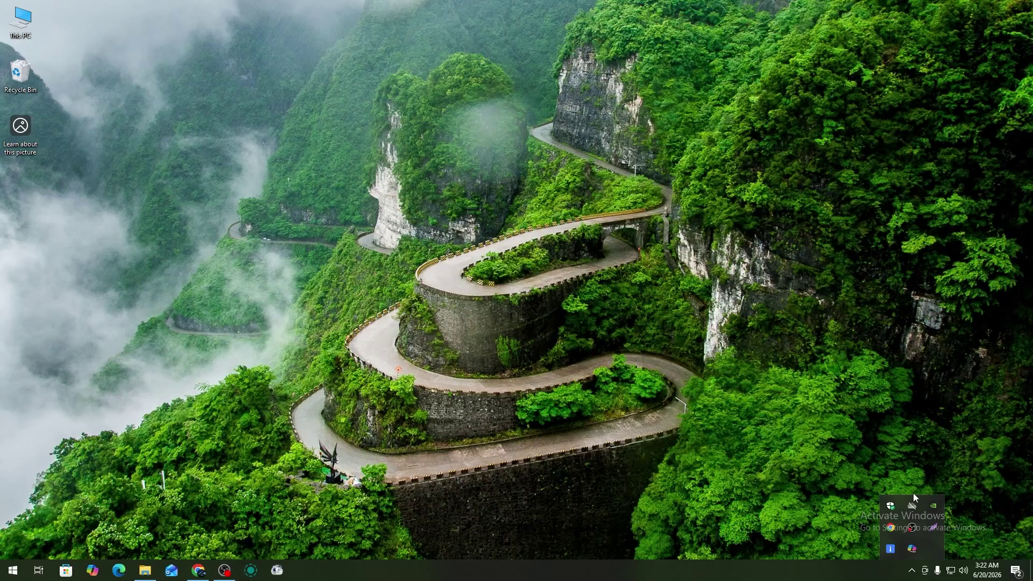
key("super")
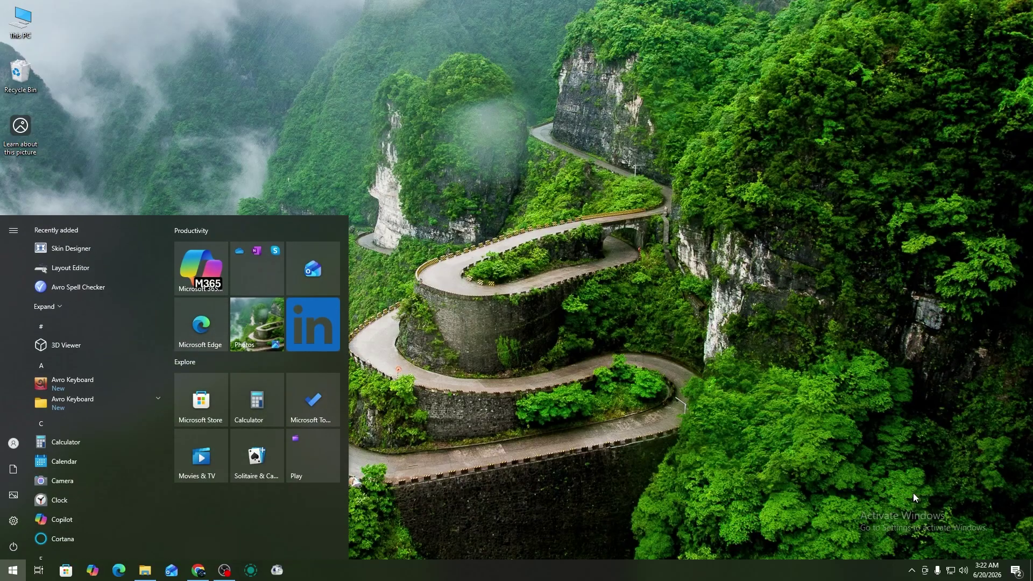
type("av")
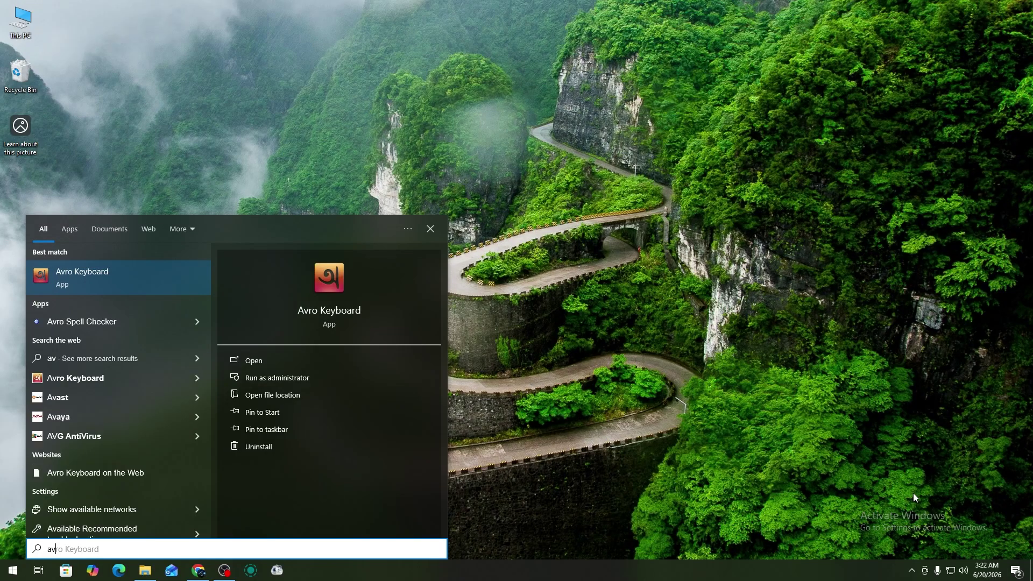
type("ro")
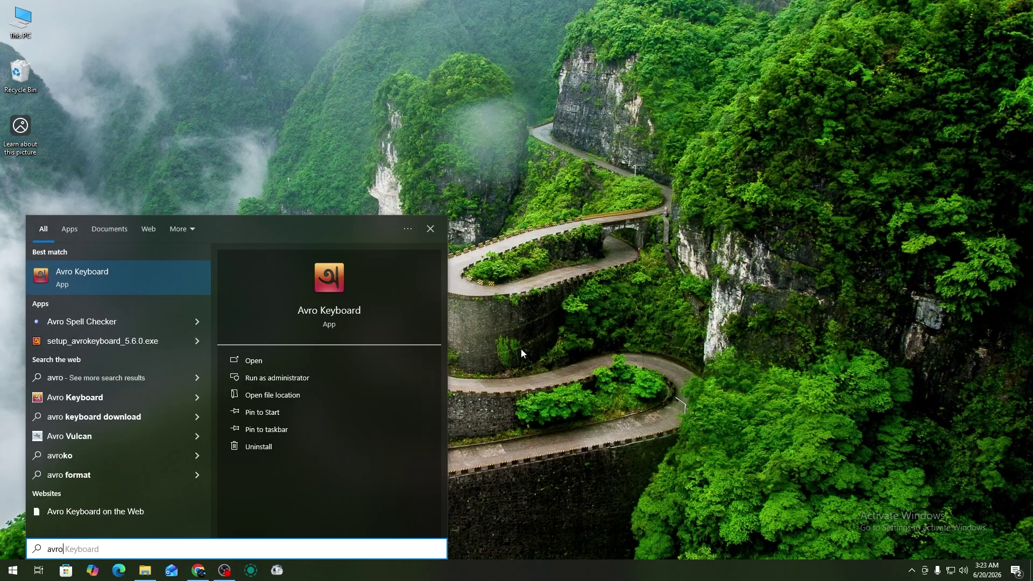
left_click(146, 279)
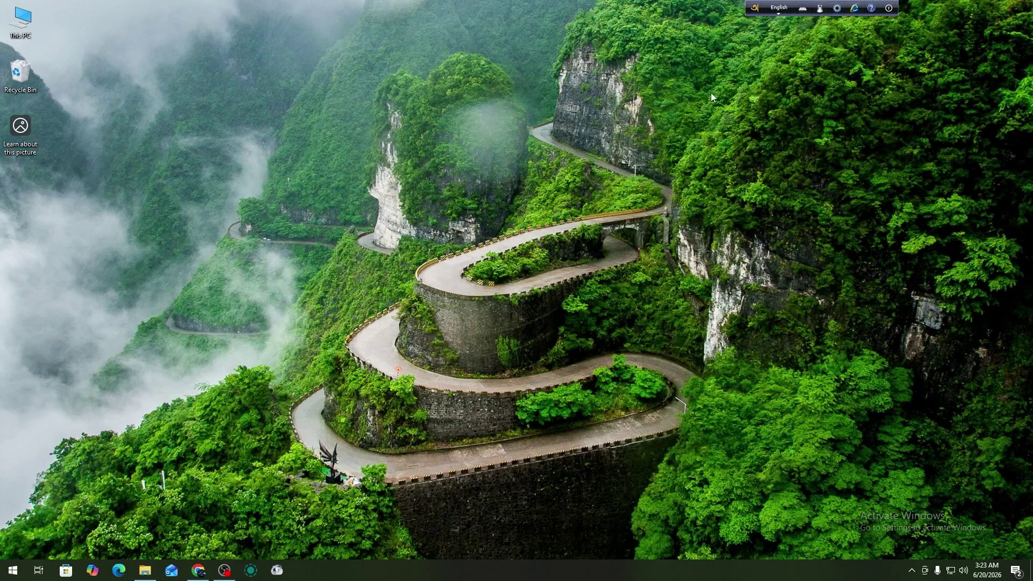
Move the floating Avro bar left along the desktop's upper edge and send it to the system tray
left_click(888, 9)
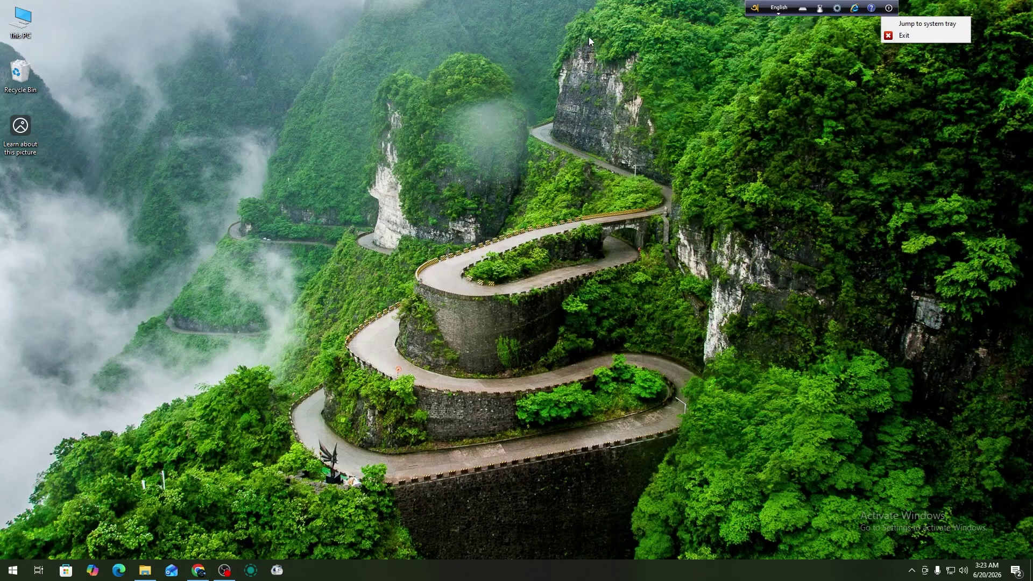
left_click_drag(754, 6, 332, 5)
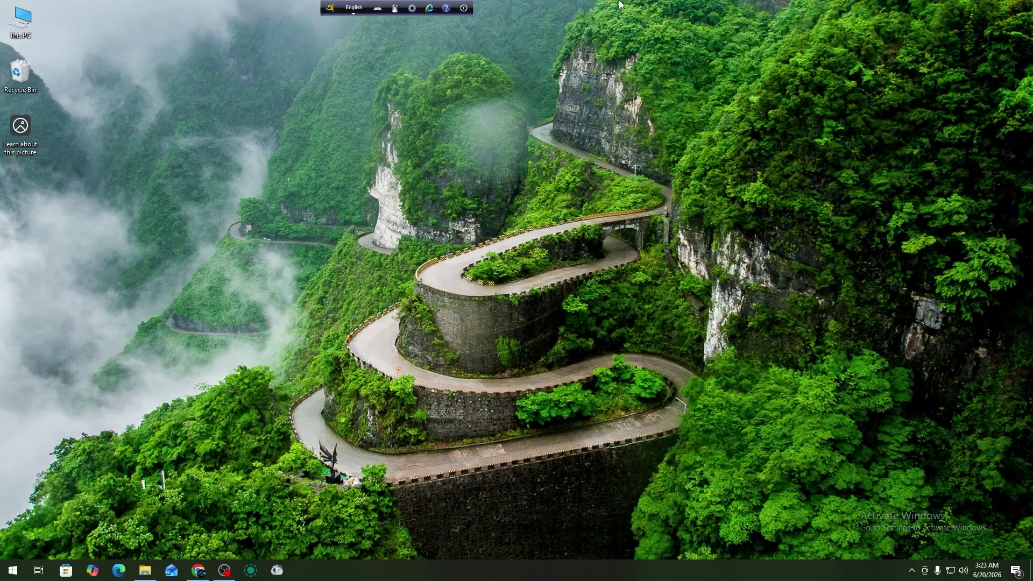
left_click(464, 9)
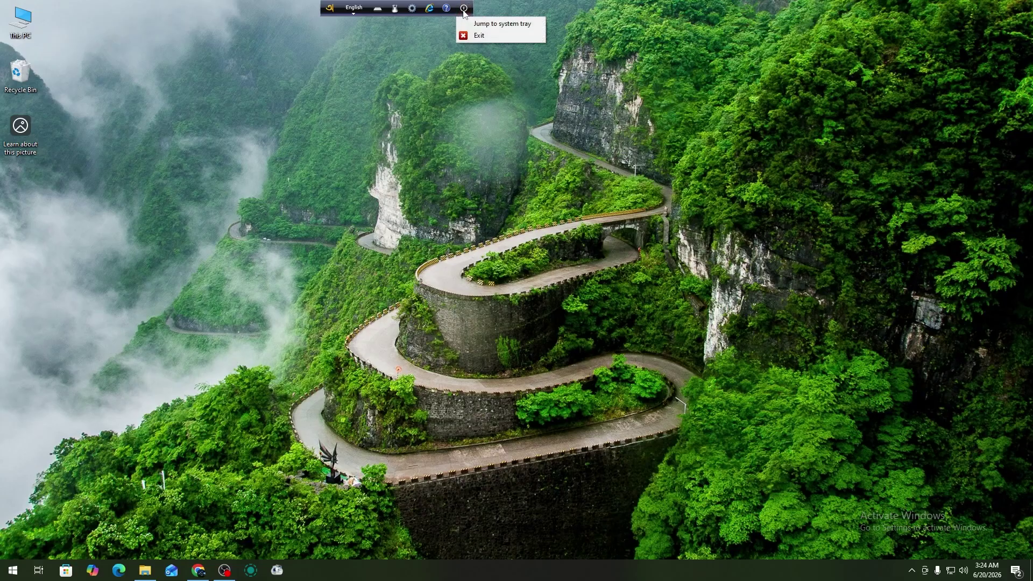
left_click(495, 22)
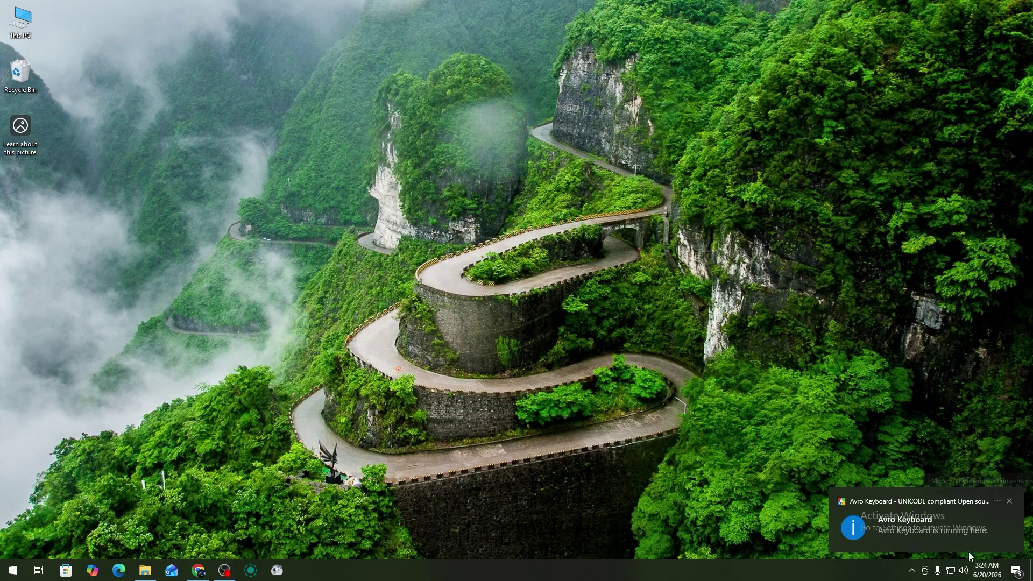
Restore the floating Avro bar from the hidden tray icons and view its exit options
left_click(911, 572)
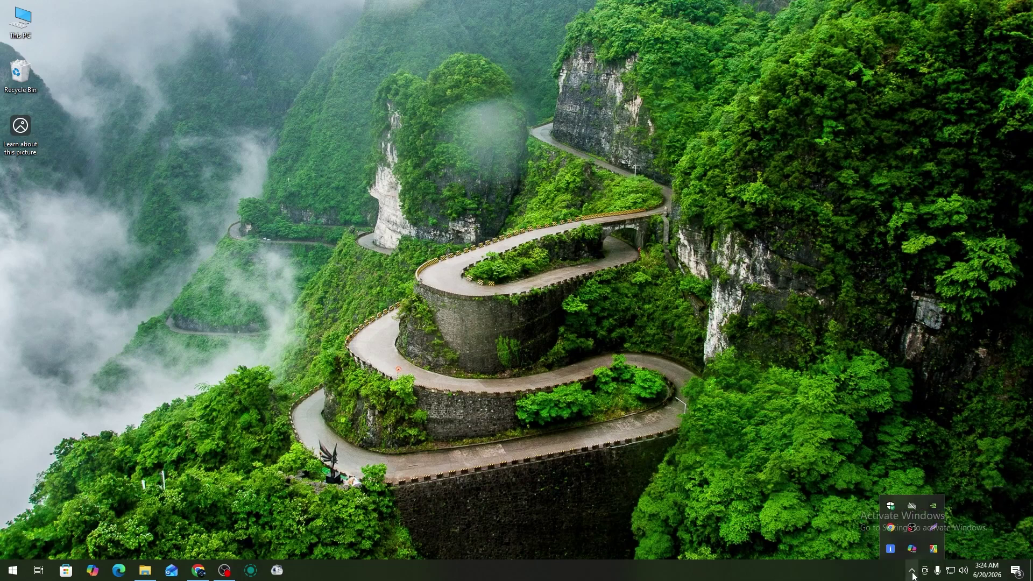
left_click(934, 550)
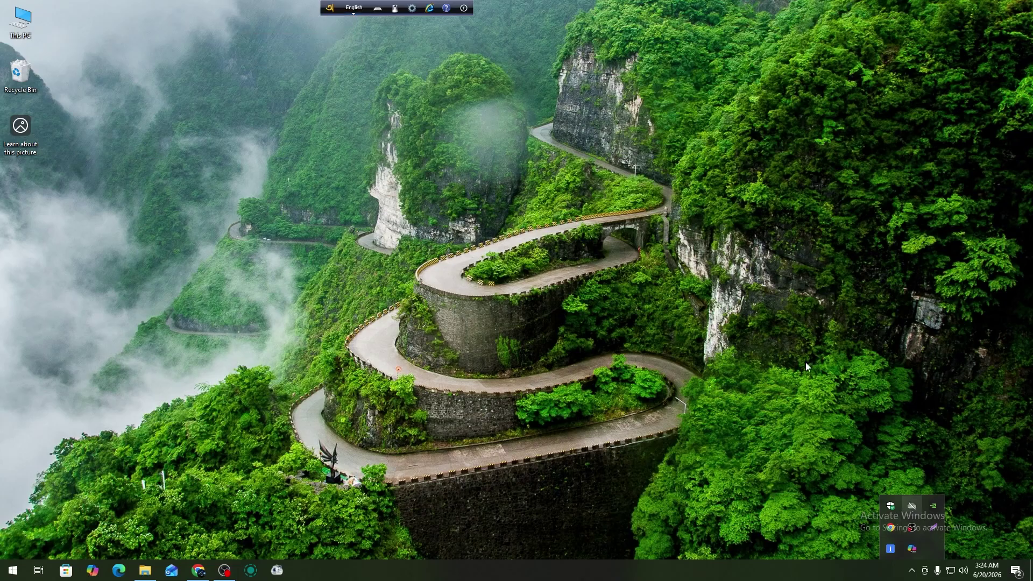
left_click(463, 8)
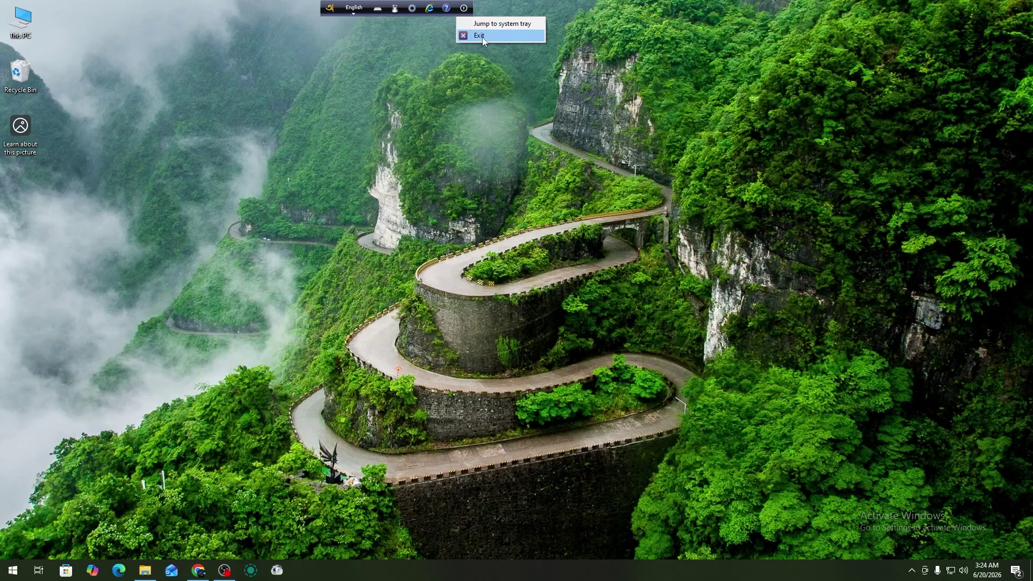
Try to start a second instance of Avro Keyboard from the installed apps, and dismiss the warning
left_click(13, 570)
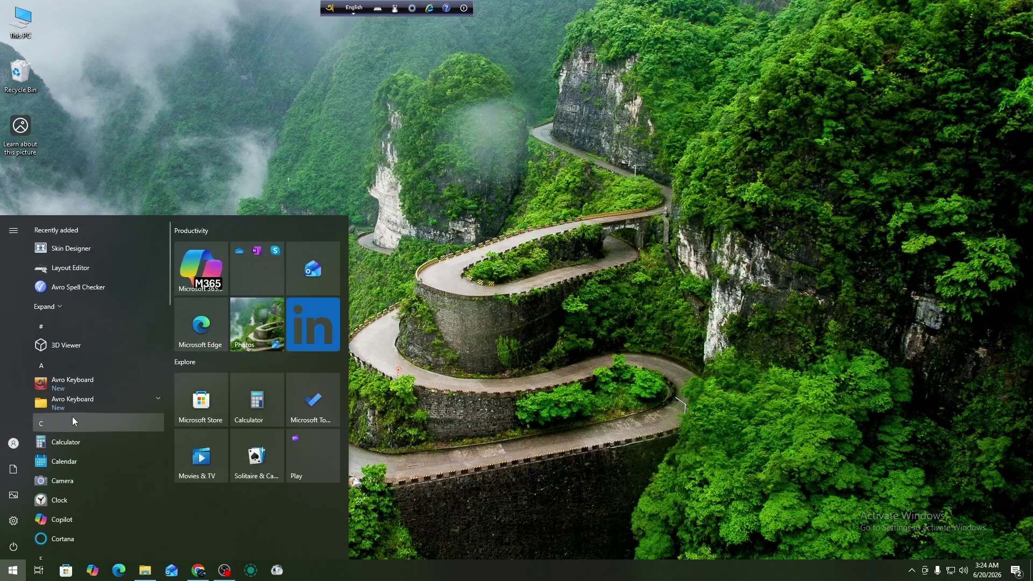
left_click(73, 383)
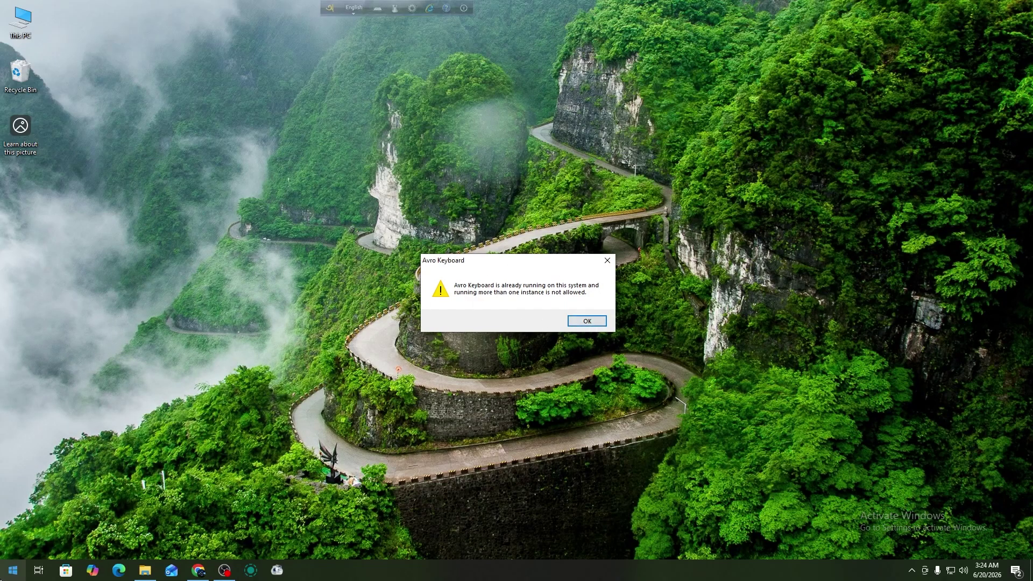
left_click(13, 569)
left_click(76, 382)
left_click_drag(570, 272, 362, 287)
left_click(391, 347)
left_click(586, 320)
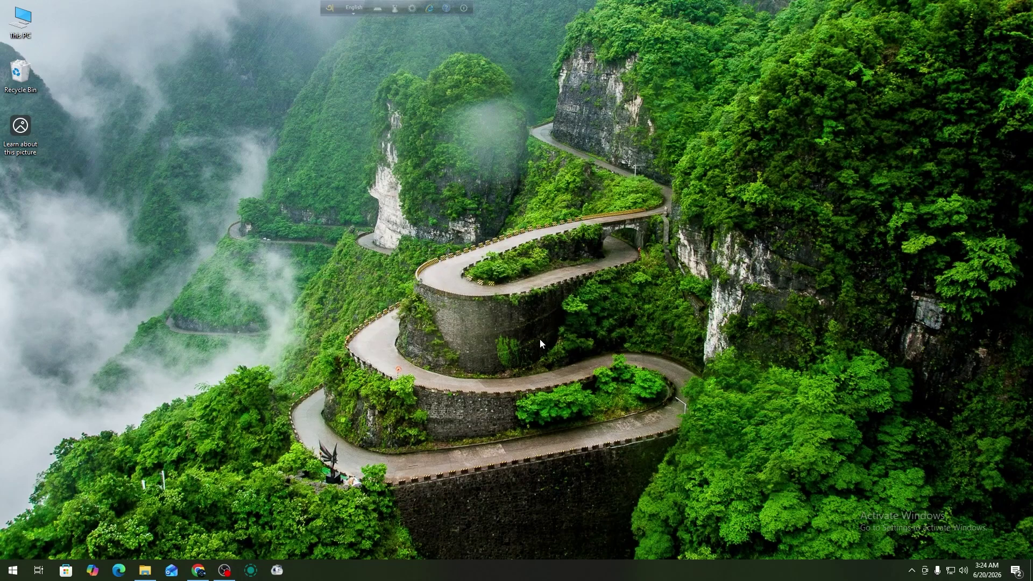
Send the floating Avro bar to the system tray again and show the hidden tray icons
left_click(463, 8)
left_click(484, 23)
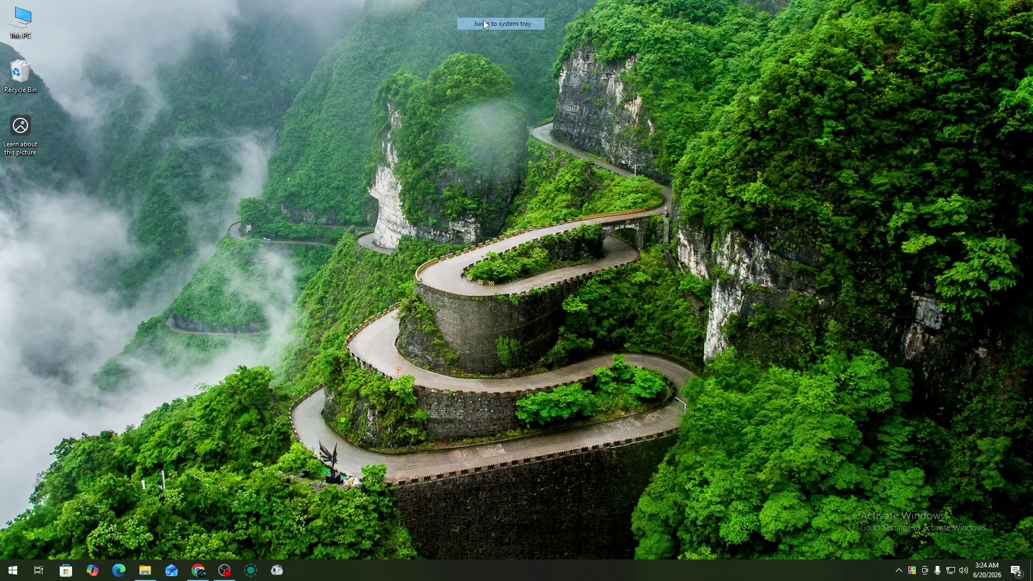
left_click(1009, 502)
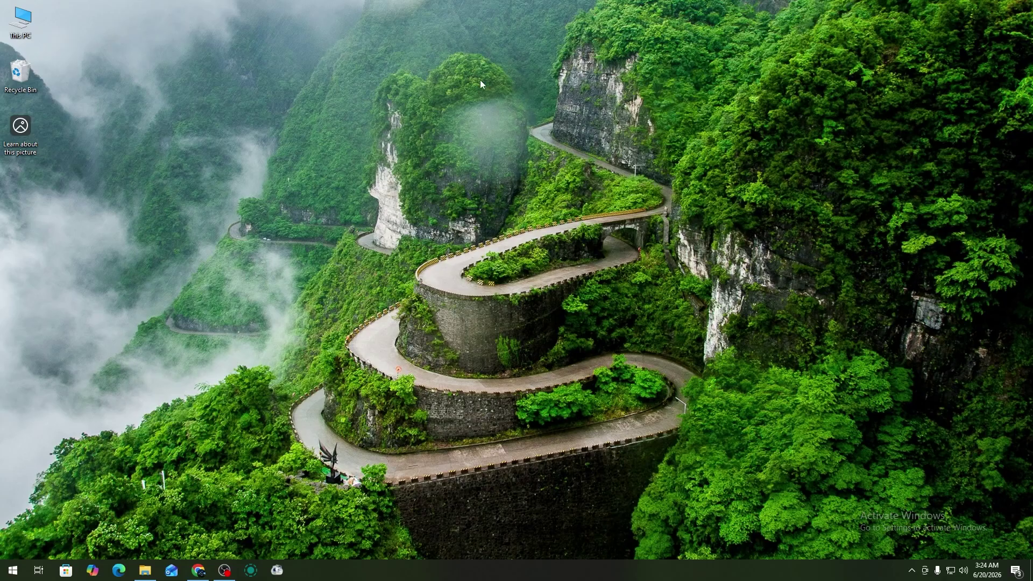
left_click(912, 570)
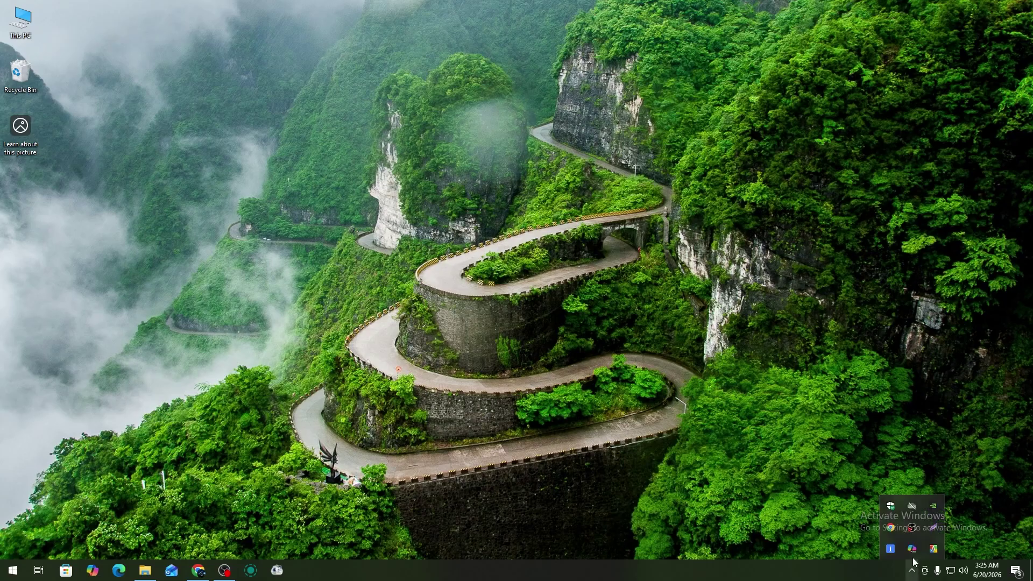
Restore the floating Avro bar to the desktop from the hidden tray icons
left_click(928, 551)
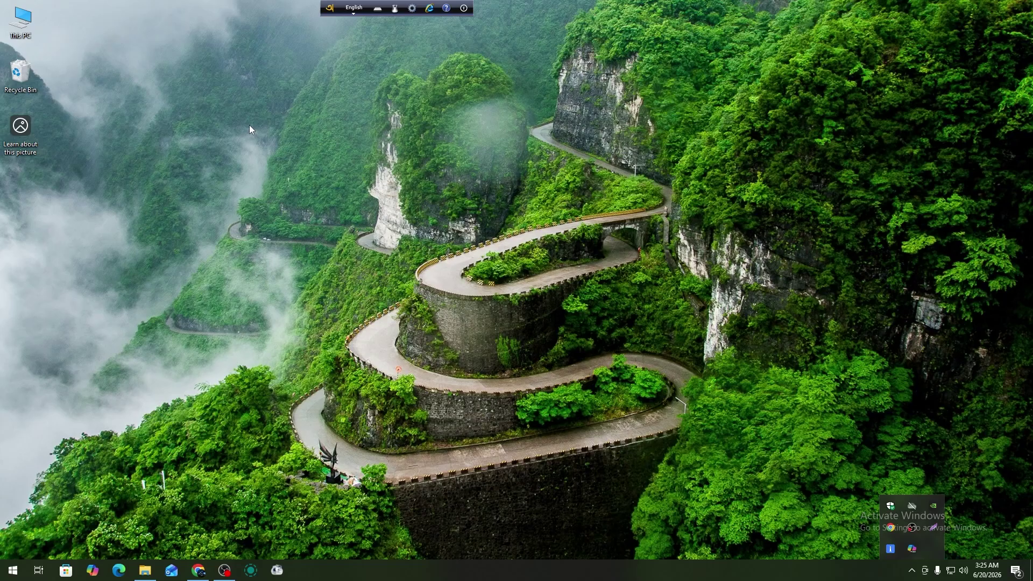
right_click(229, 276)
left_click(351, 375)
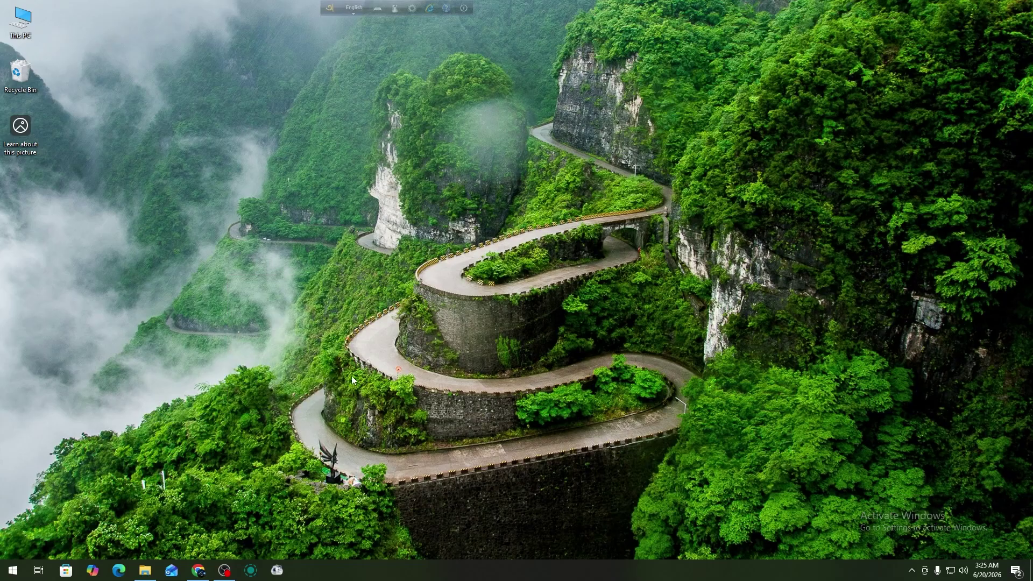
Create a new text document on the desktop under its default name and open it in Notepad
right_click(251, 256)
mouse_move(350, 356)
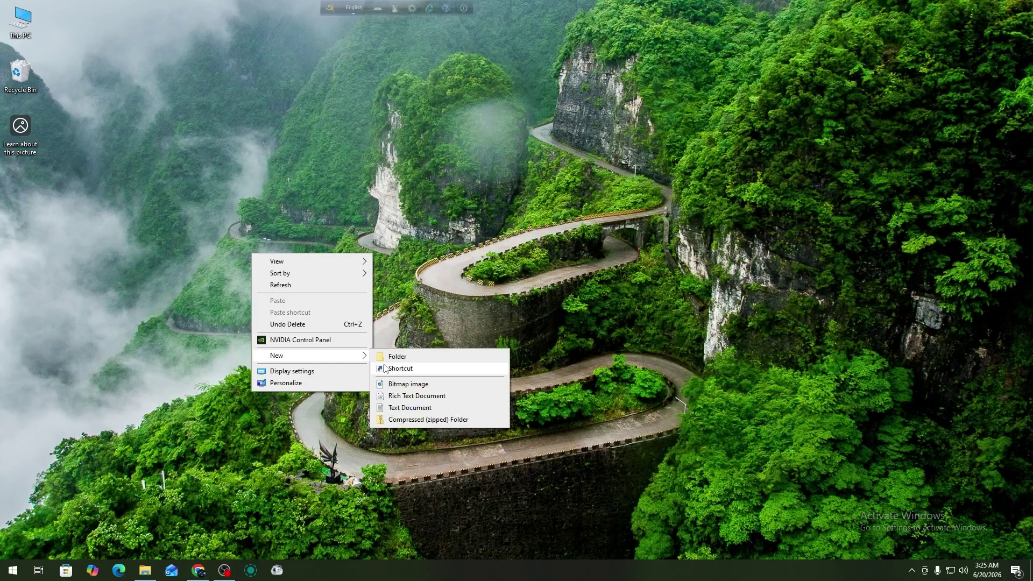
left_click(413, 407)
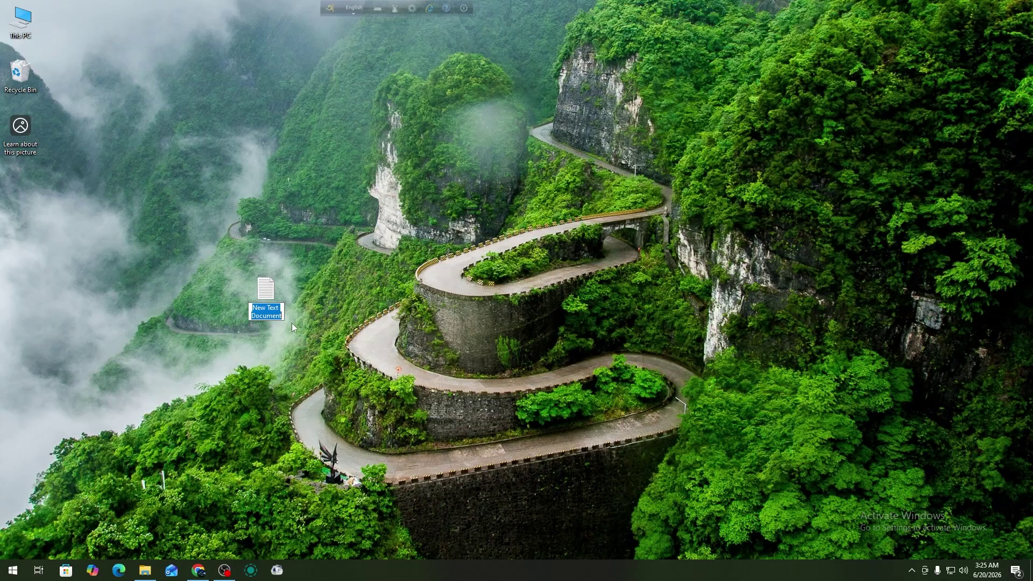
double_click(266, 295)
Set the Notepad font size to 28, keeping Consolas Regular
left_click(152, 120)
left_click(161, 144)
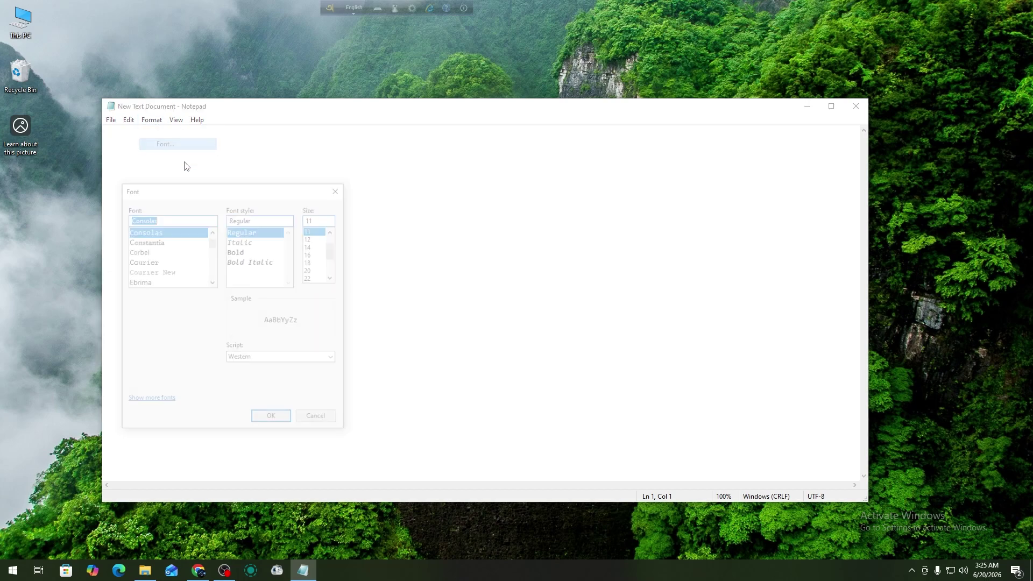
left_click(311, 278)
scroll(316, 266, "down", 3)
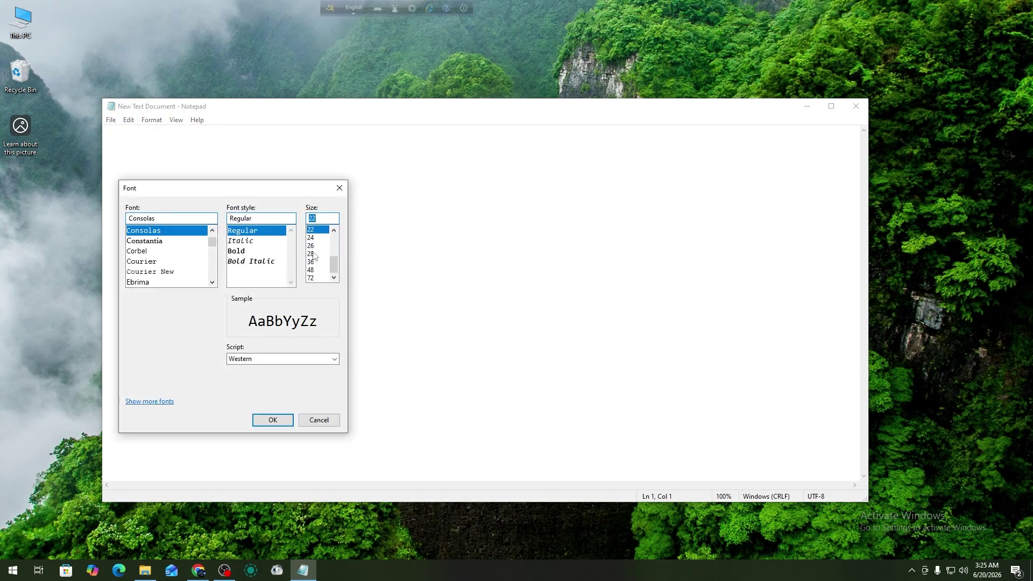
left_click(314, 253)
left_click(278, 419)
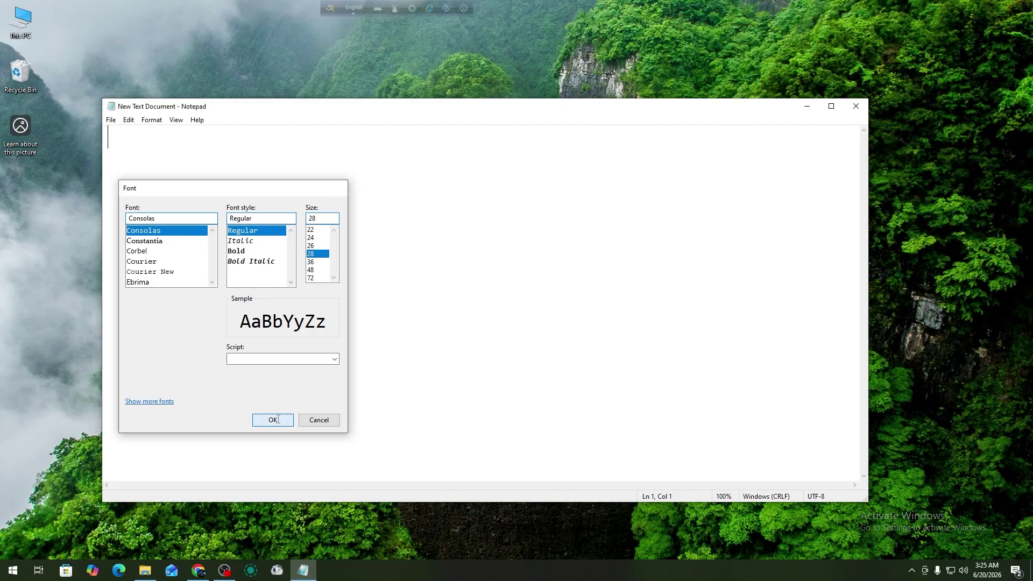
Switch Avro Keyboard from English to Bangla input mode on the floating bar
left_click(353, 8)
left_click(352, 9)
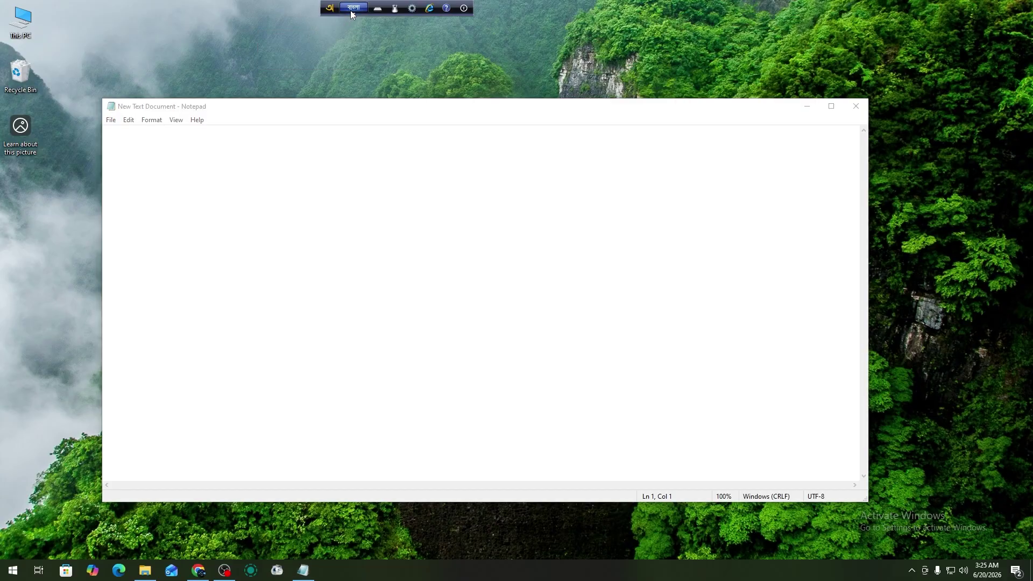
left_click(352, 9)
Write the trial word "আমার" phonetically as "amar" in the Notepad document, and clear the text
left_click(373, 200)
type("ama")
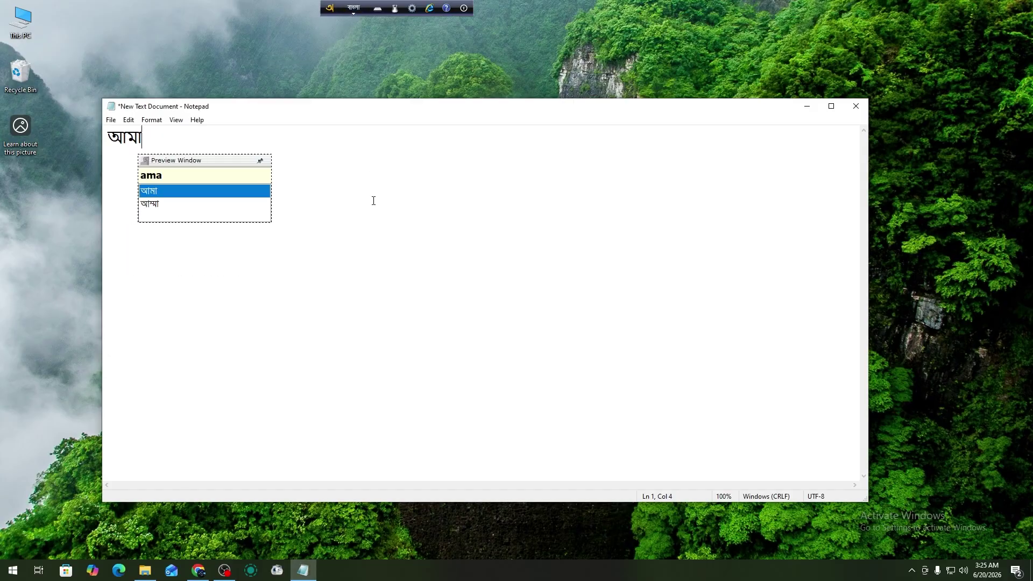
type("r")
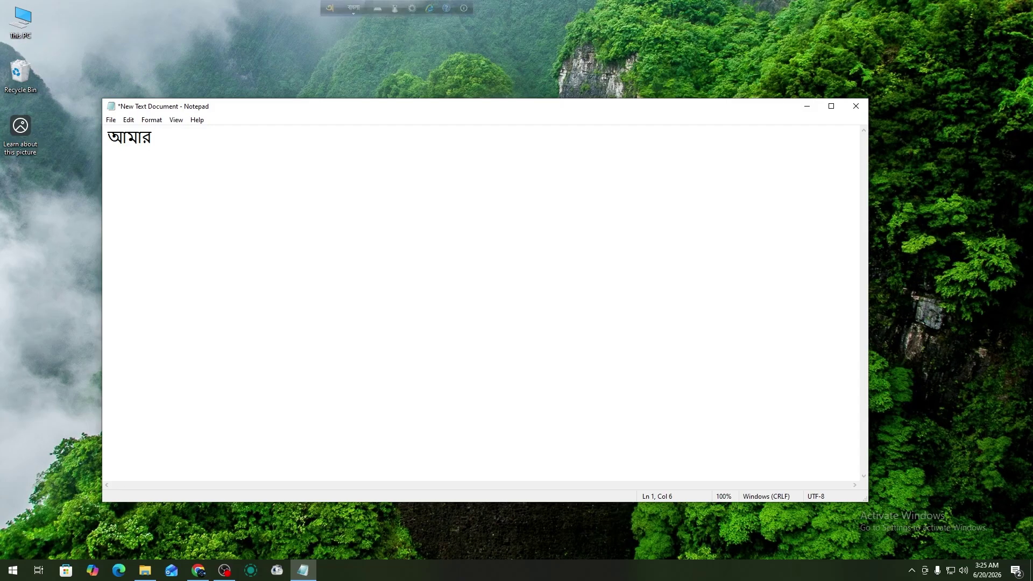
key("ctrl+a")
key("BackSpace")
Write "আমার সোনার বাংলা" in the empty document by entering "amar sOnar bangla" phonetically, correcting any mistyped letters
type("amar sI")
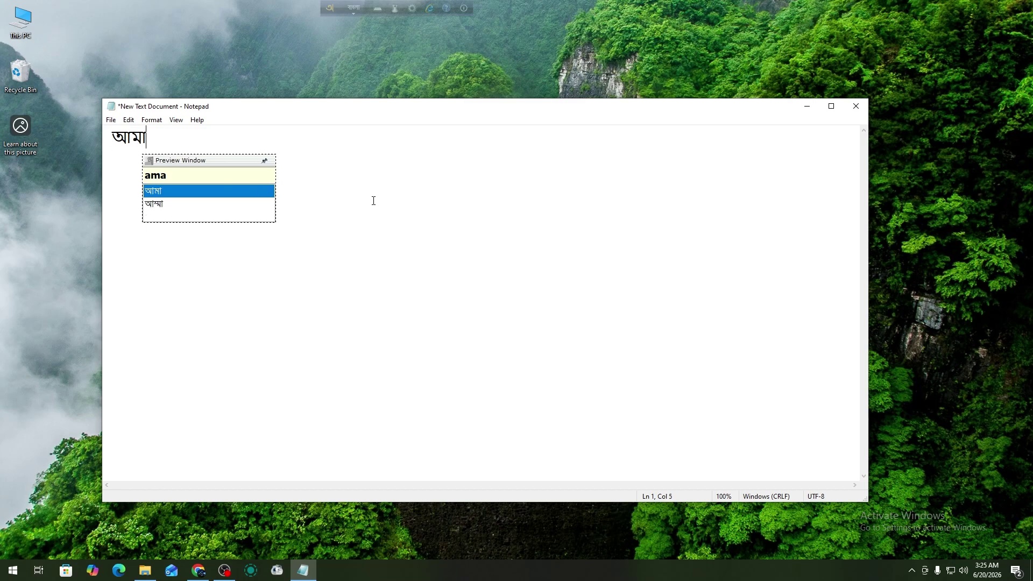
key("BackSpace")
type("Onar banglka")
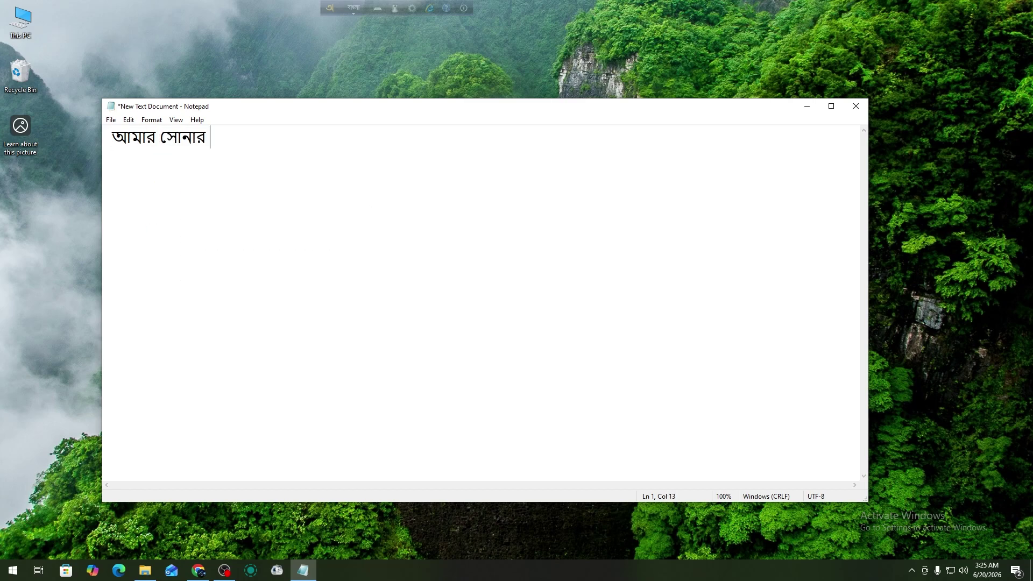
key("BackSpace")
key("BackSpace")
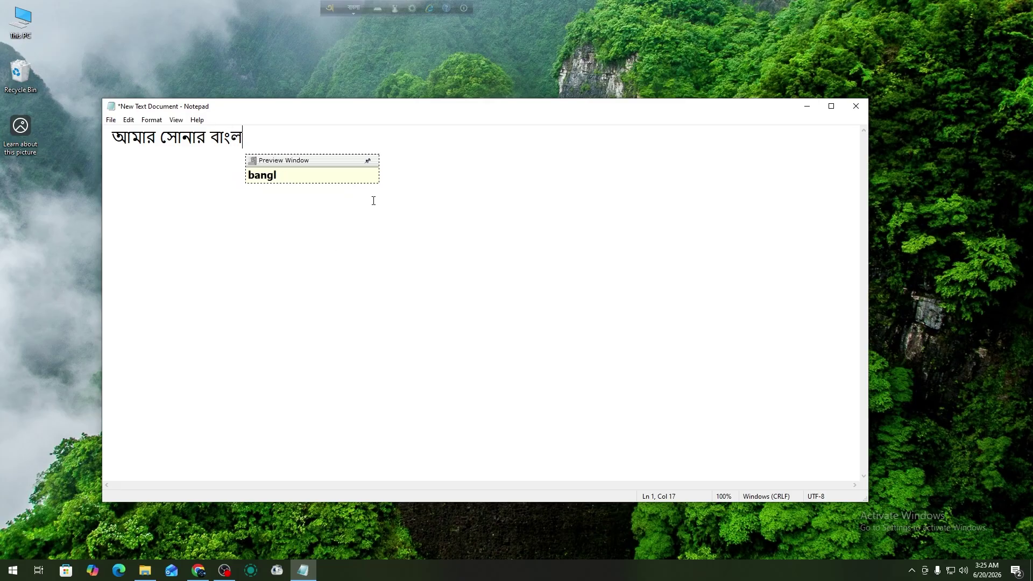
type("a")
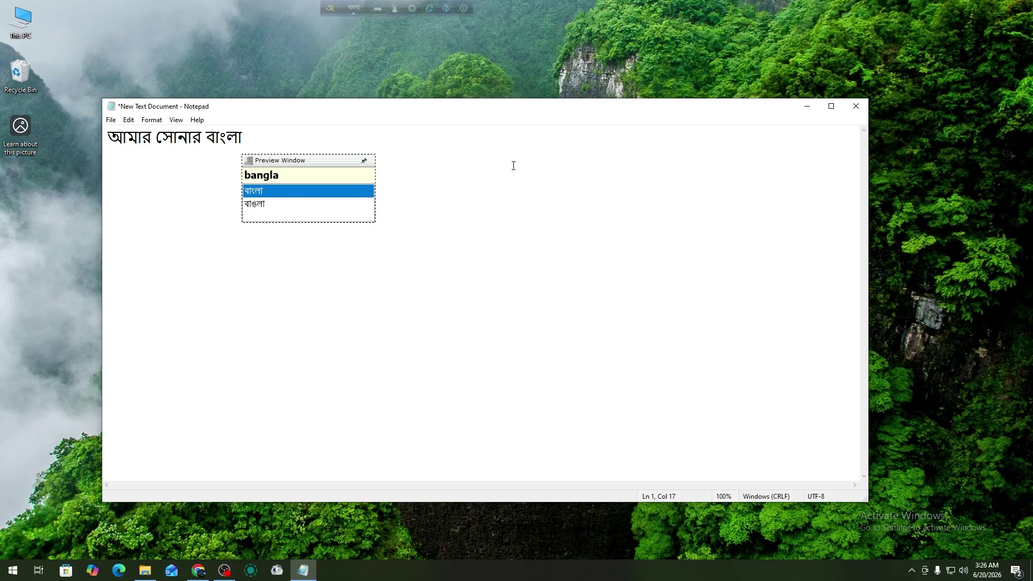
Show the current Avro Phonetic keyboard layout in the Layout Viewer and enlarge it to make the letter mappings readable
left_click(377, 8)
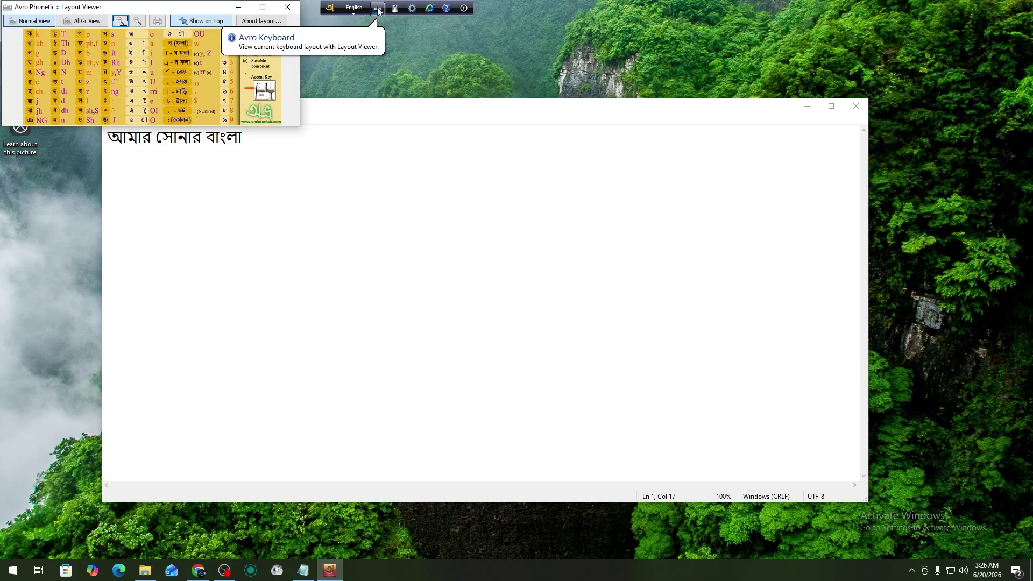
left_click(121, 23)
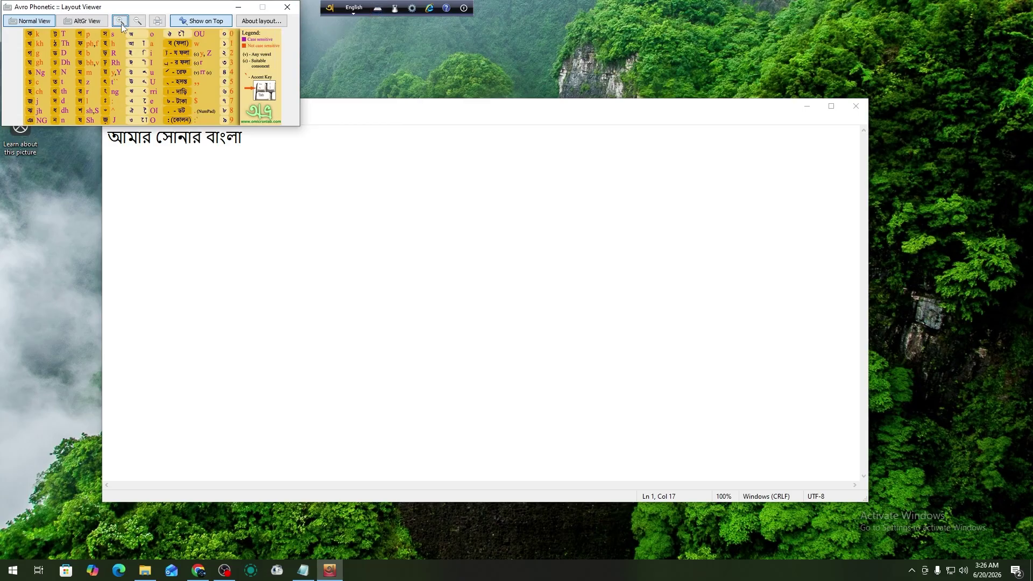
left_click(120, 22)
left_click(121, 23)
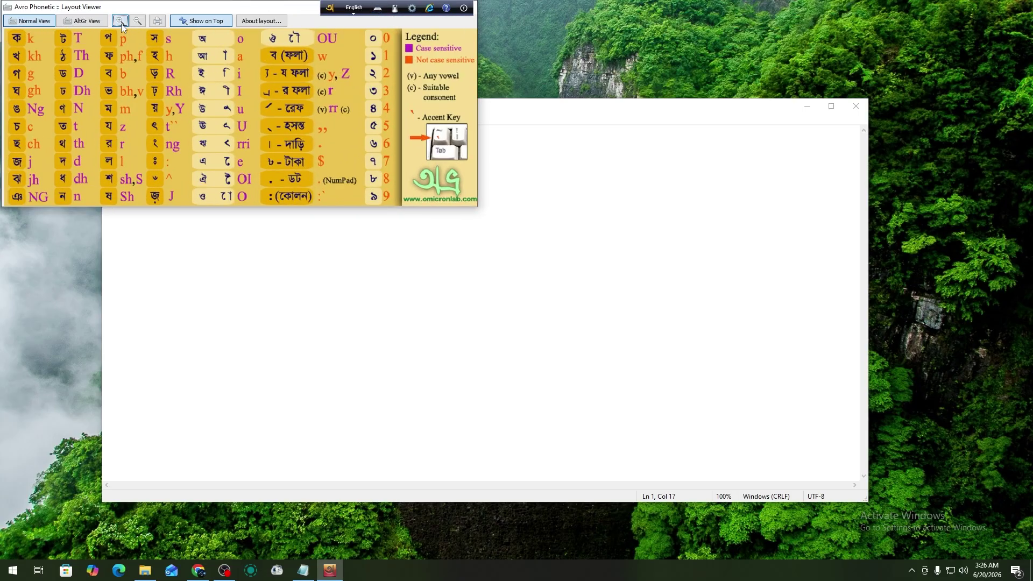
left_click(121, 23)
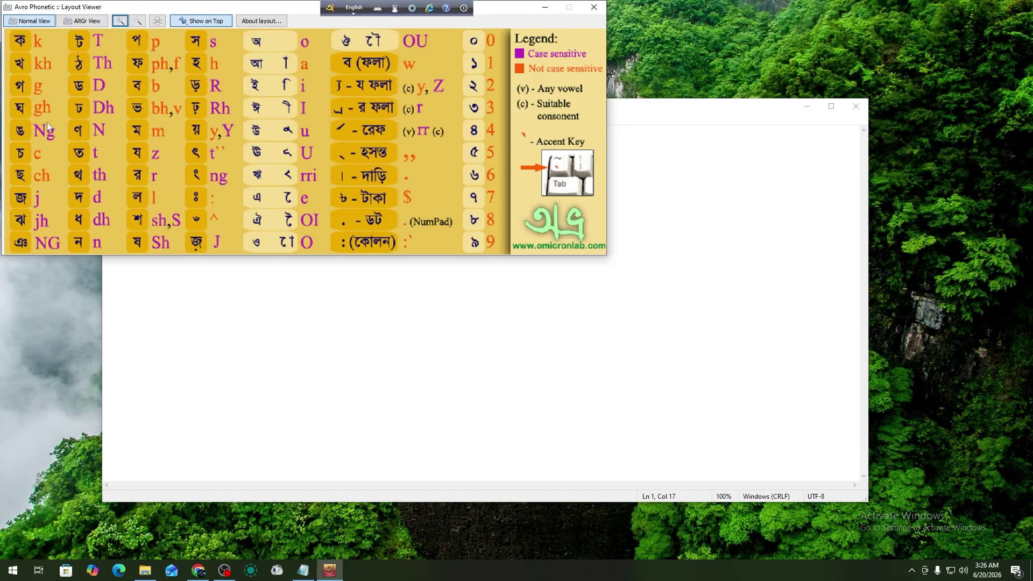